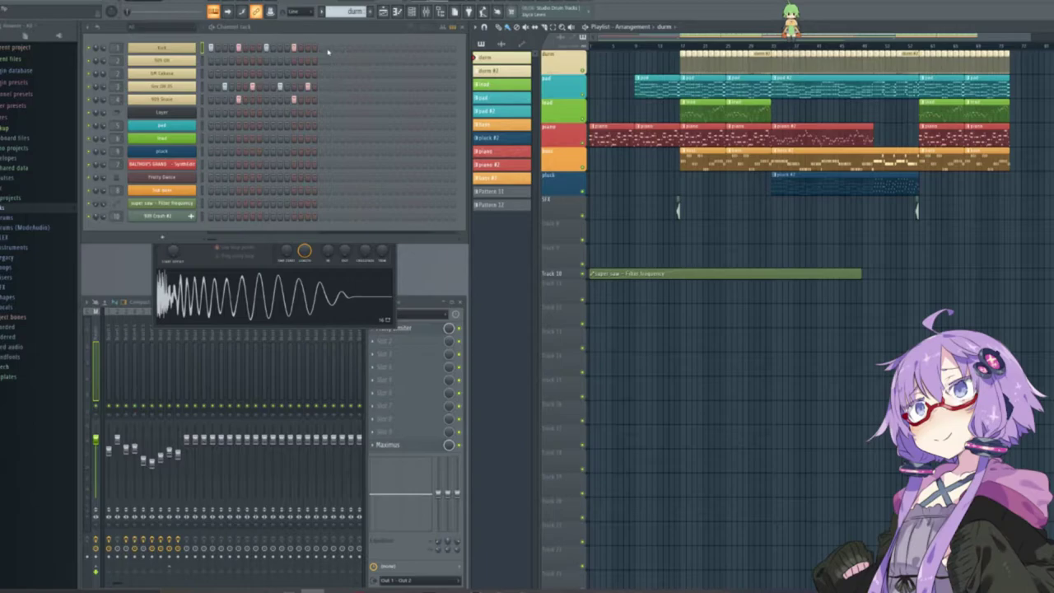
Open the 909 Snare notes of the "durm #2" pattern in the piano roll and play them back.
scroll(735, 66, "up", 3)
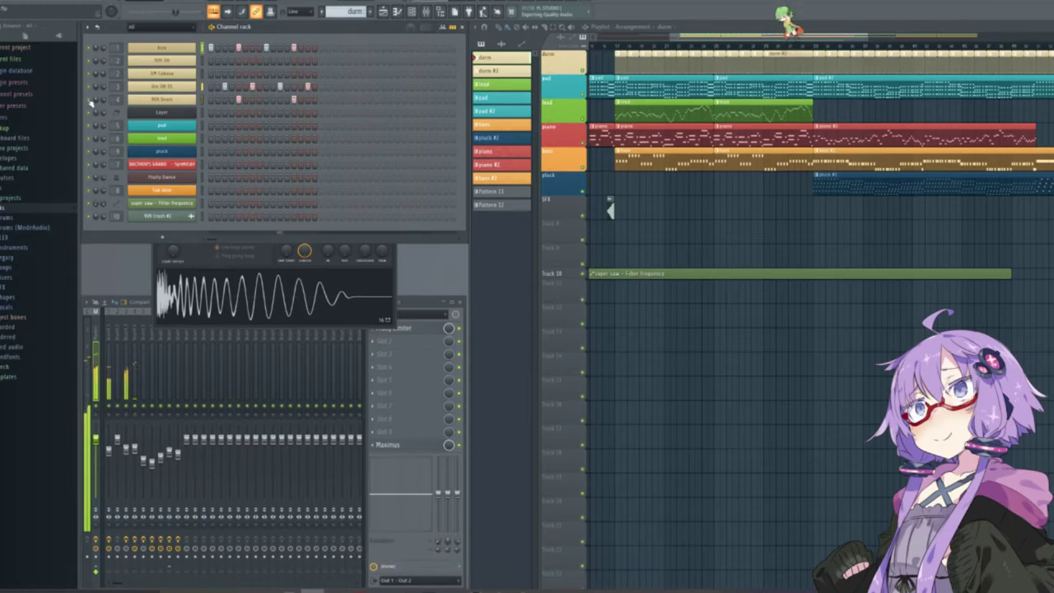
left_click(493, 73)
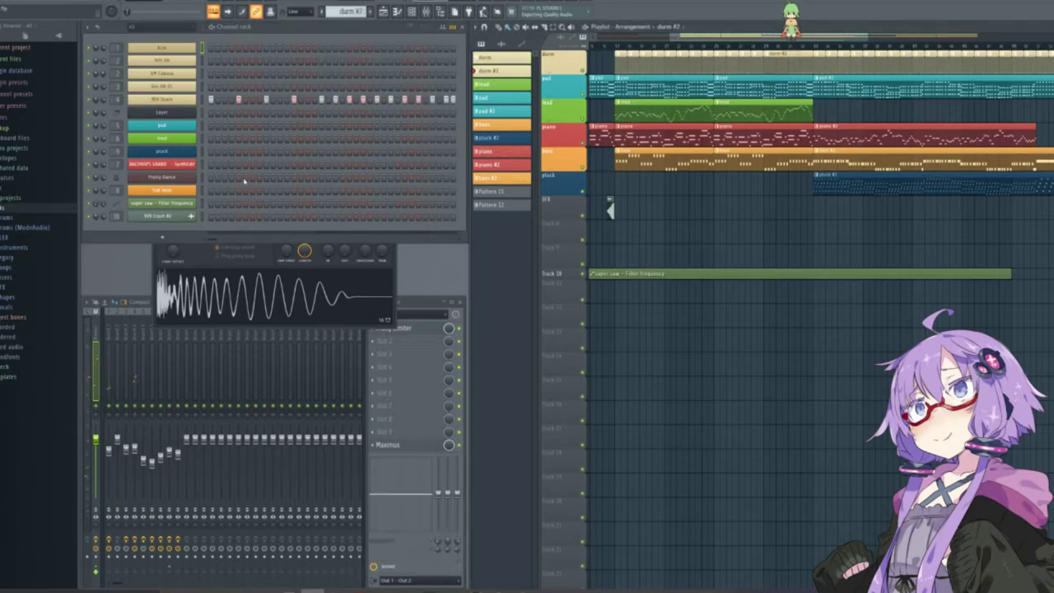
right_click(188, 104)
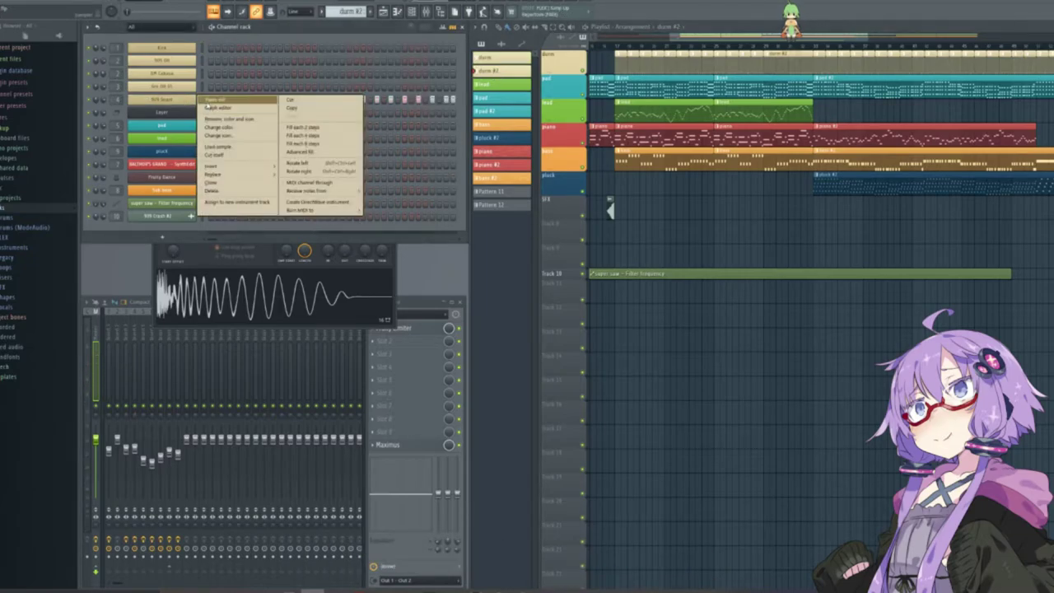
left_click(207, 102)
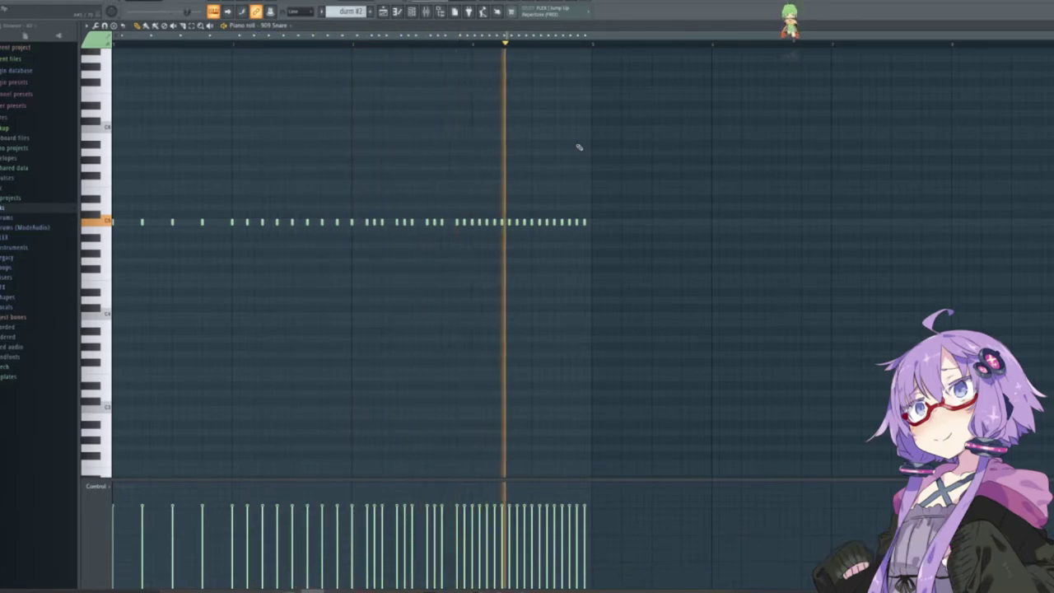
key("space")
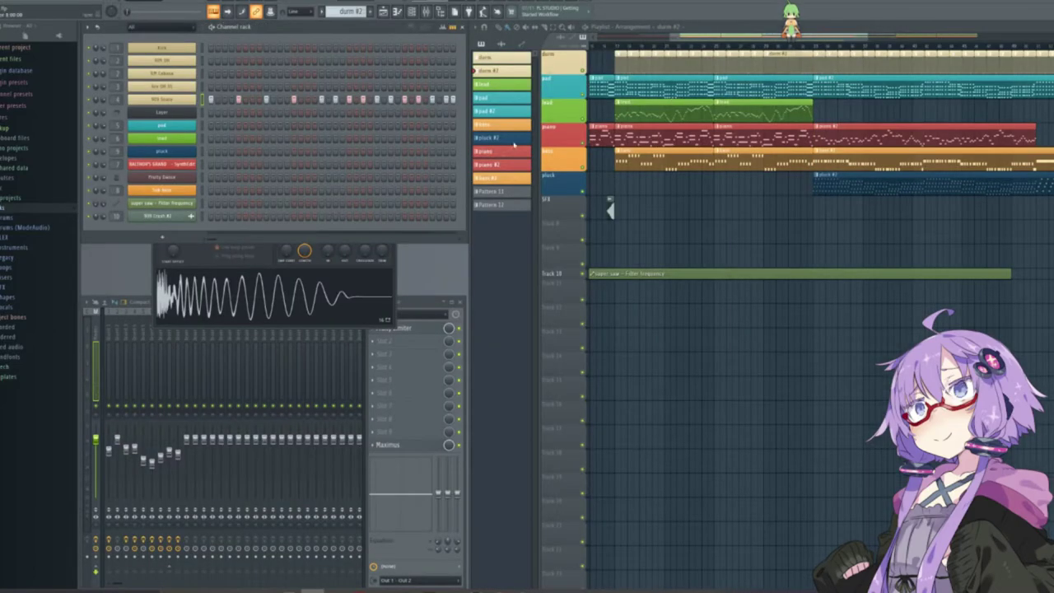
Select the "lead" pattern and show the lead channel's synth parameters with its window moved into full view.
left_click(495, 85)
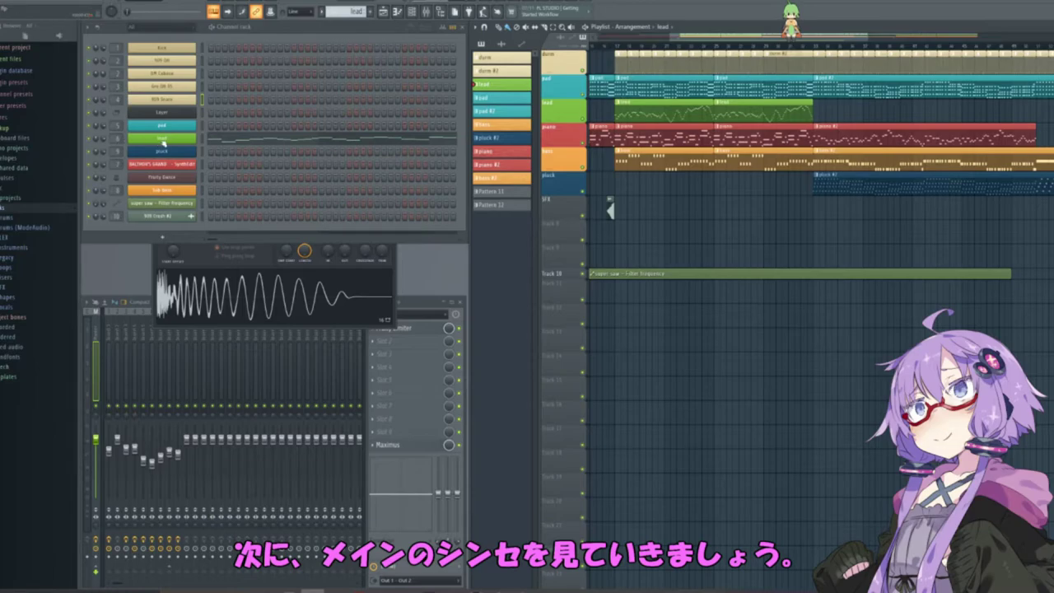
scroll(749, 119, "down", 3, "ctrl")
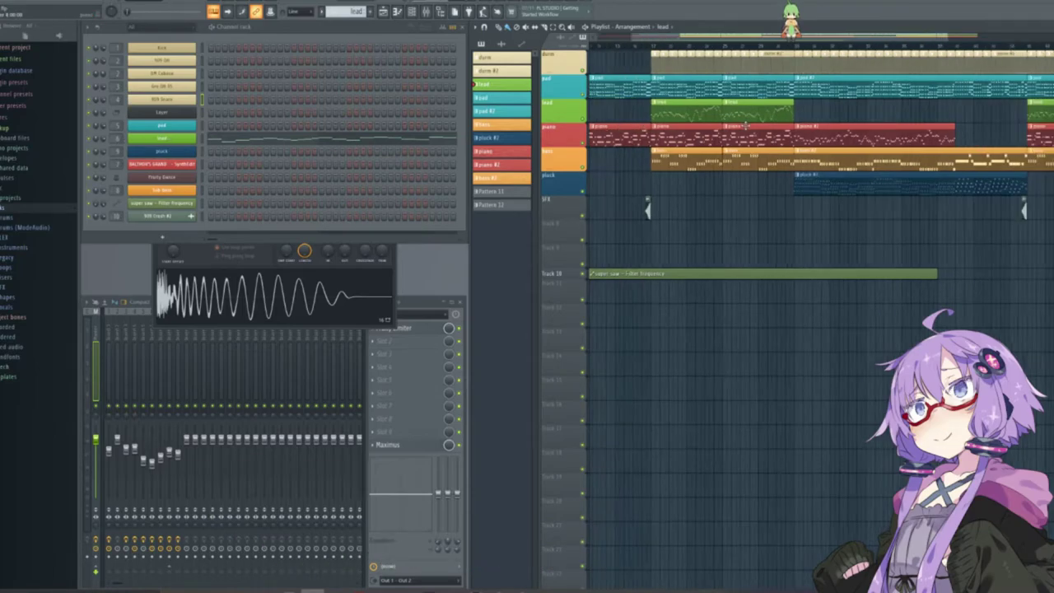
key("alt+Tab")
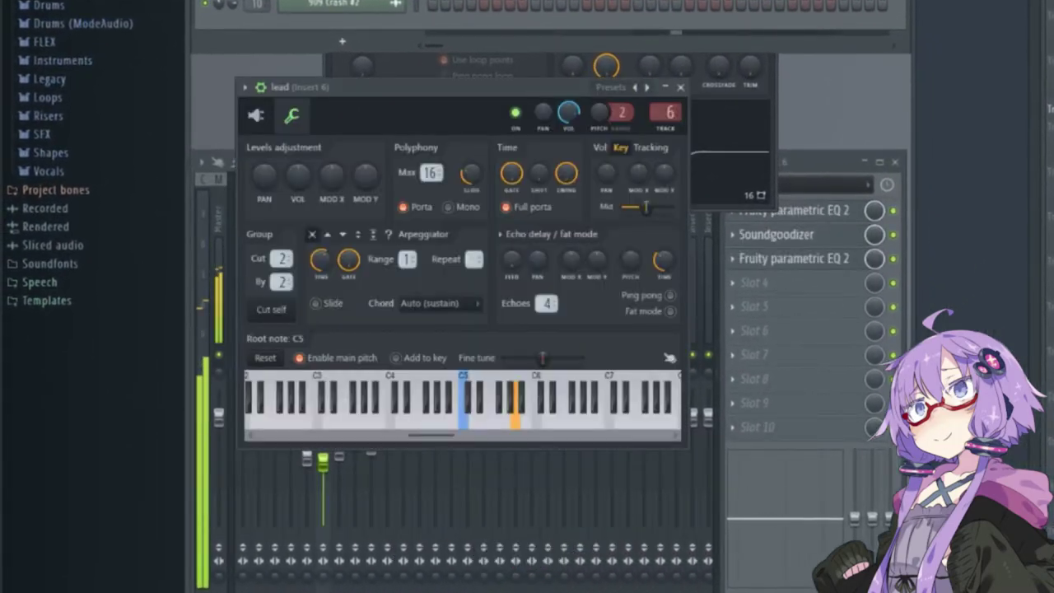
left_click(257, 117)
left_click_drag(405, 86, 408, 22)
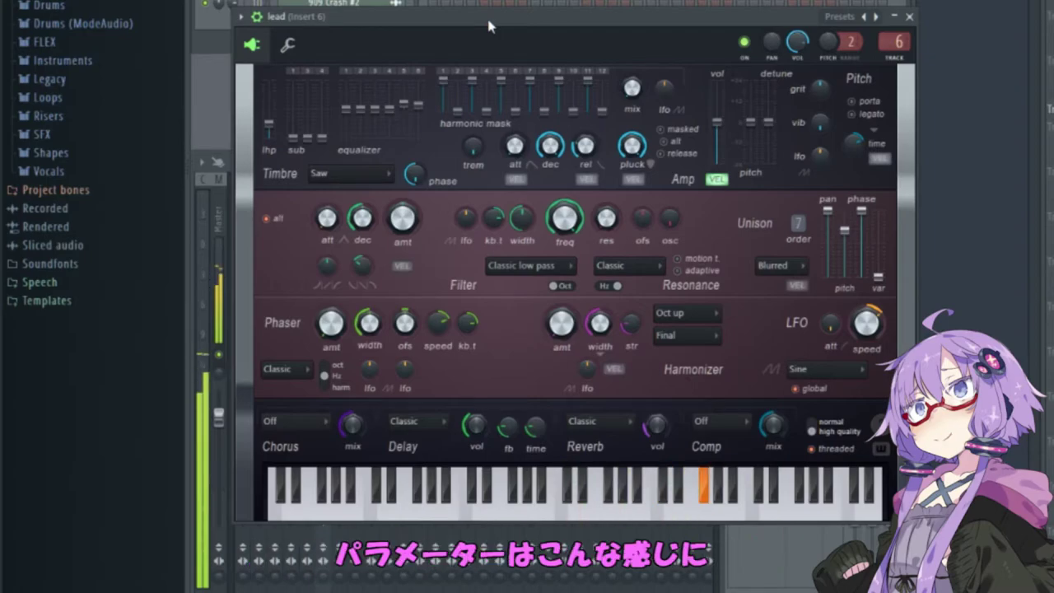
Try a different portamento slide time in the lead channel's polyphony settings and reset it.
left_click(287, 47)
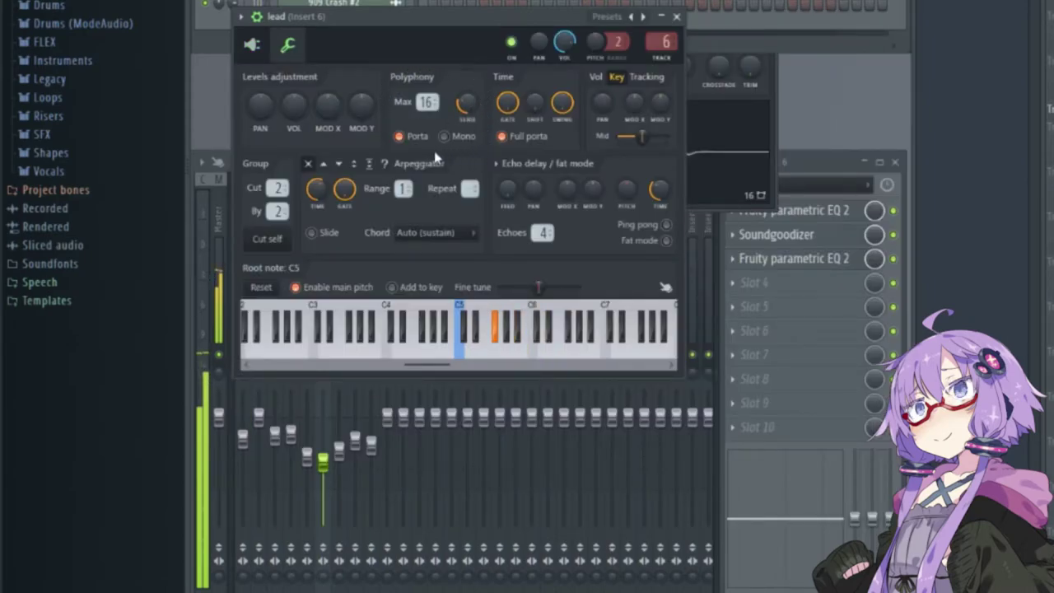
middle_click(394, 101)
key("Escape")
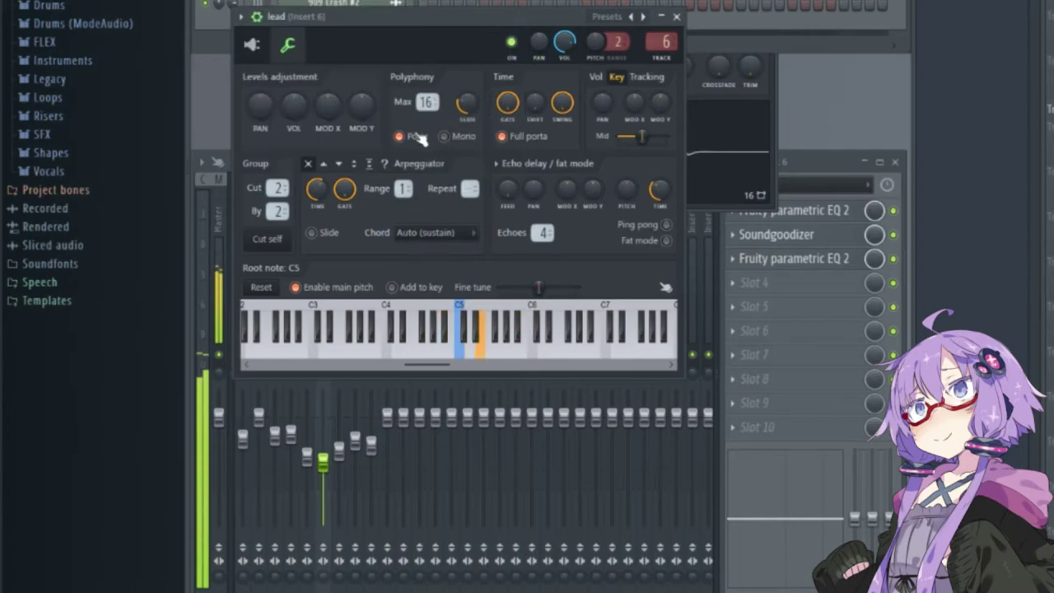
left_click(413, 140)
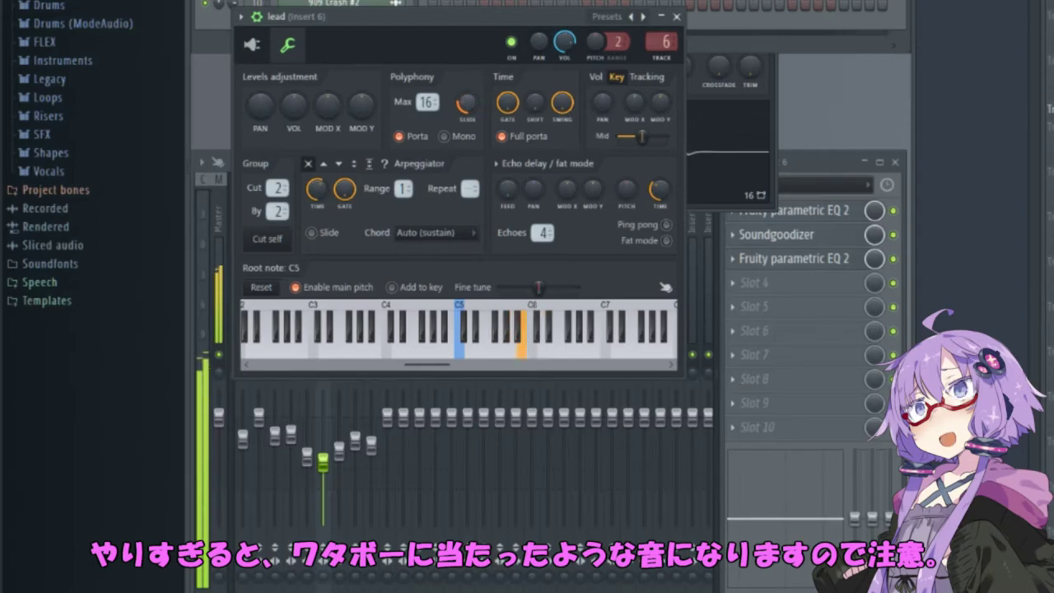
right_click(470, 109)
left_click(459, 92)
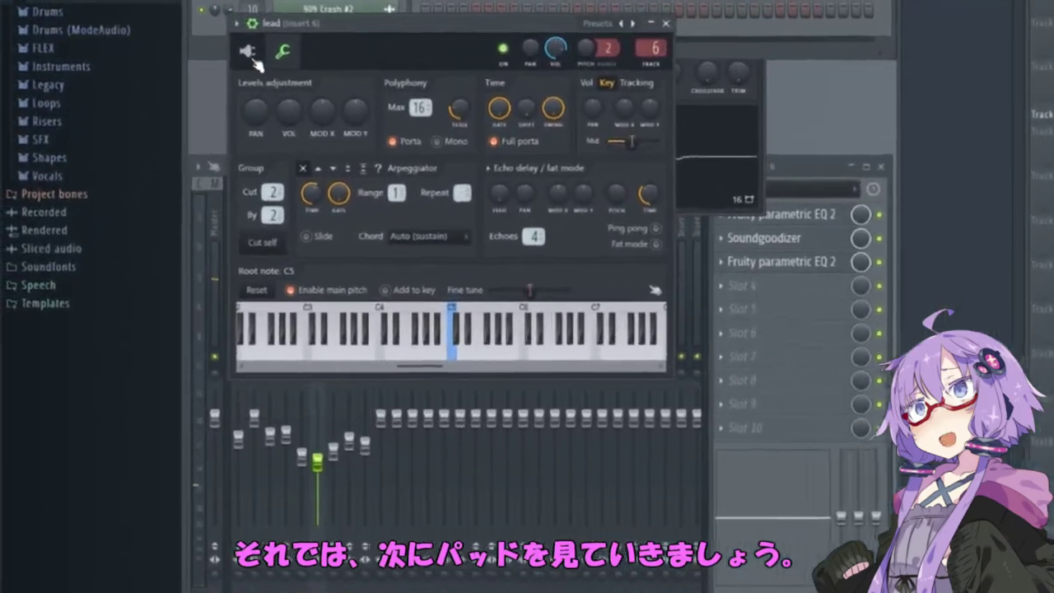
Close the lead synth window and turn up the filter frequency on the pad synth during playback.
left_click(146, 192)
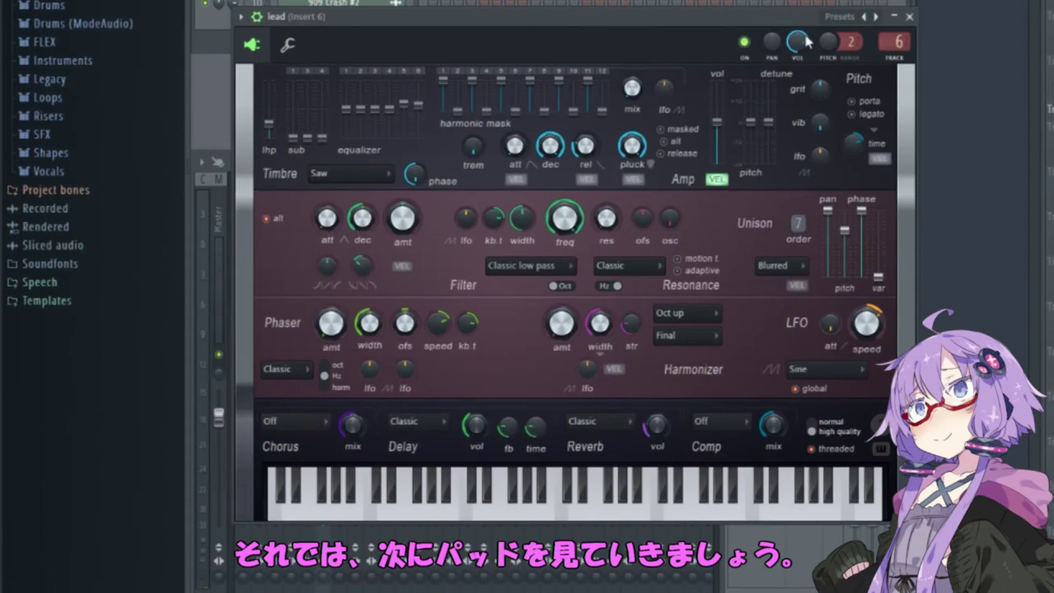
left_click(910, 16)
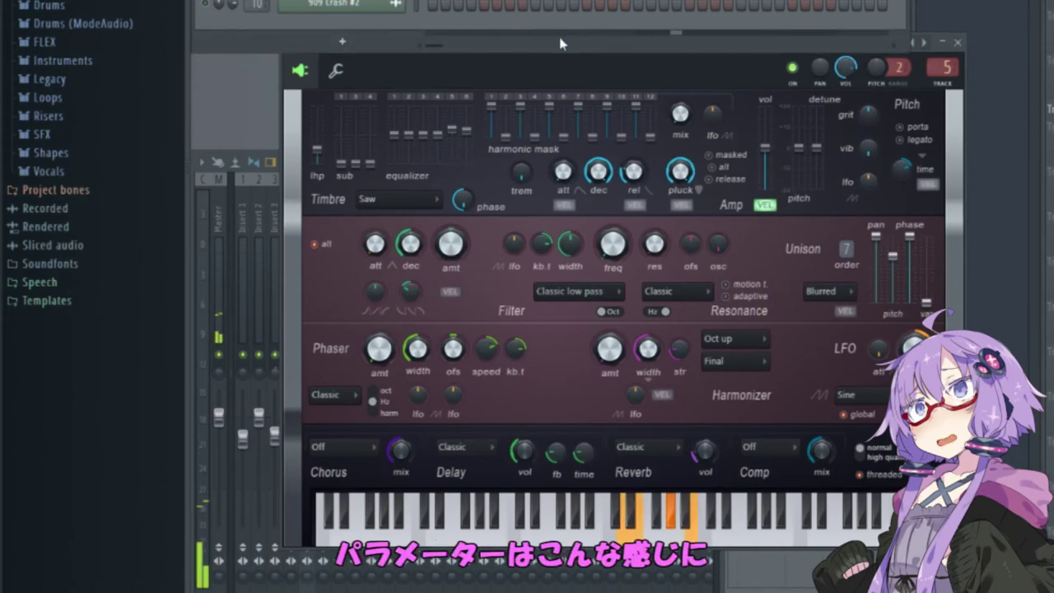
middle_click(610, 233)
key("Escape")
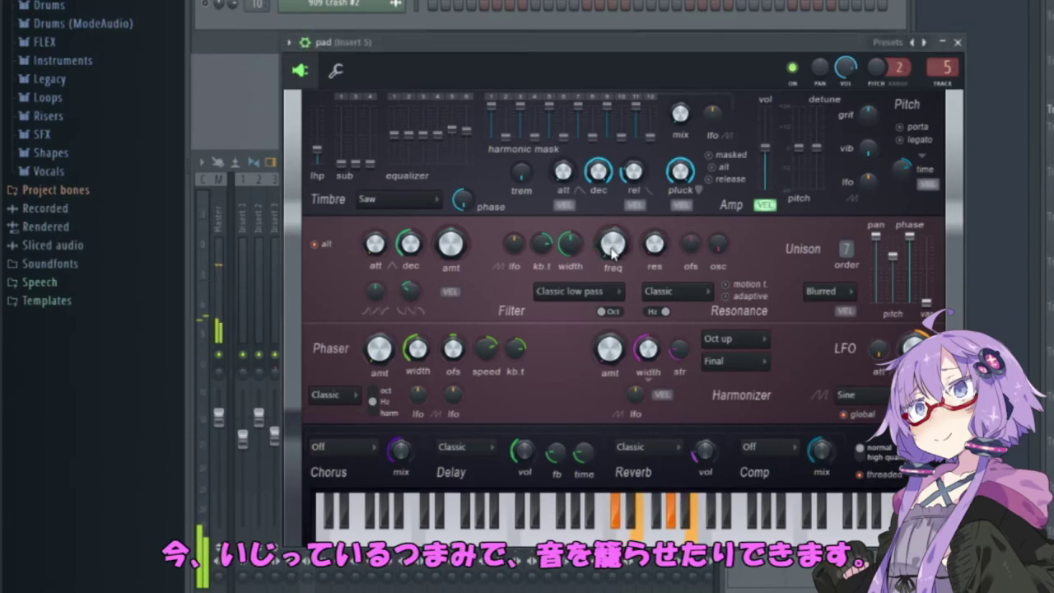
left_click_drag(613, 244, 613, 234)
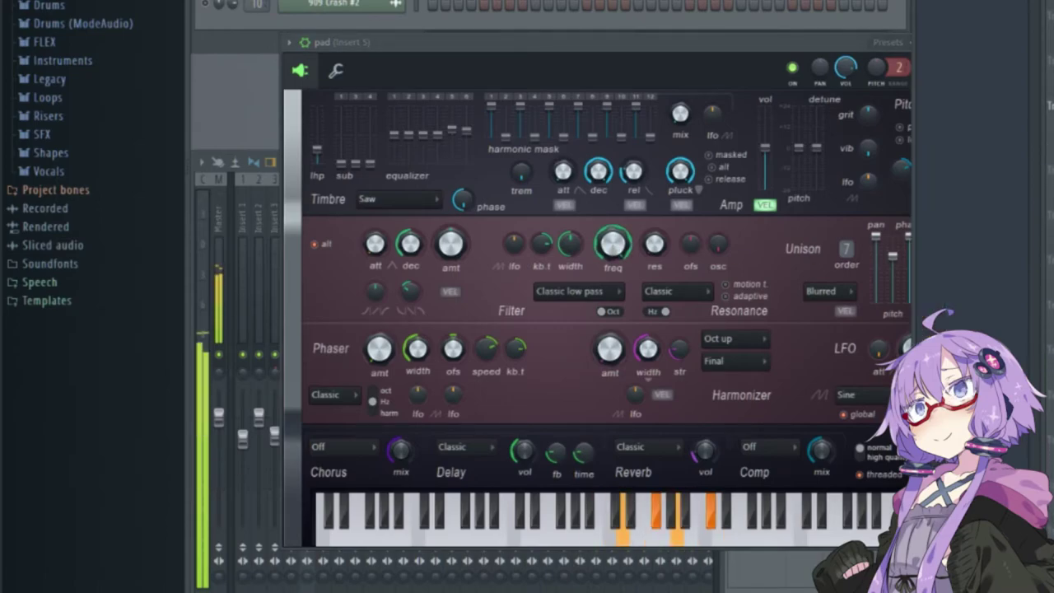
left_click(593, 260)
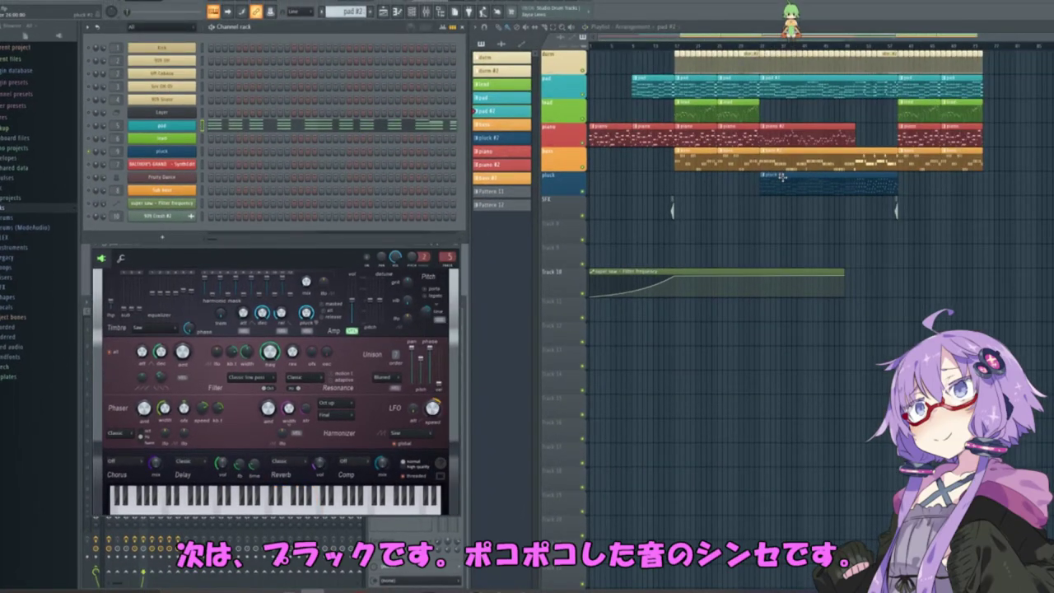
Select the "pluck #2" pattern, display the pluck synth's parameters and play the pluck part.
left_click(779, 177)
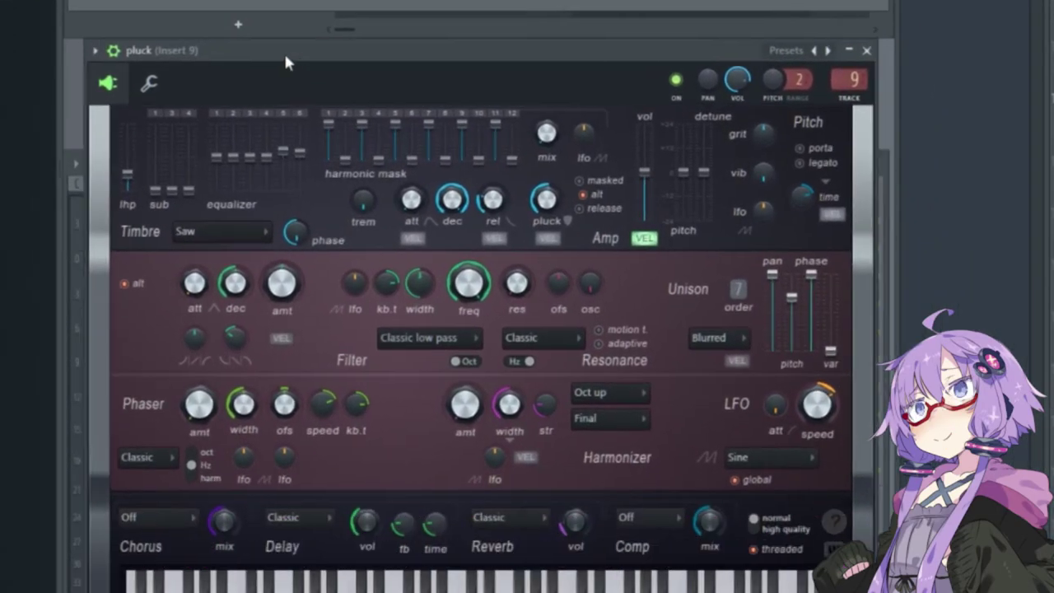
left_click_drag(283, 51, 276, 50)
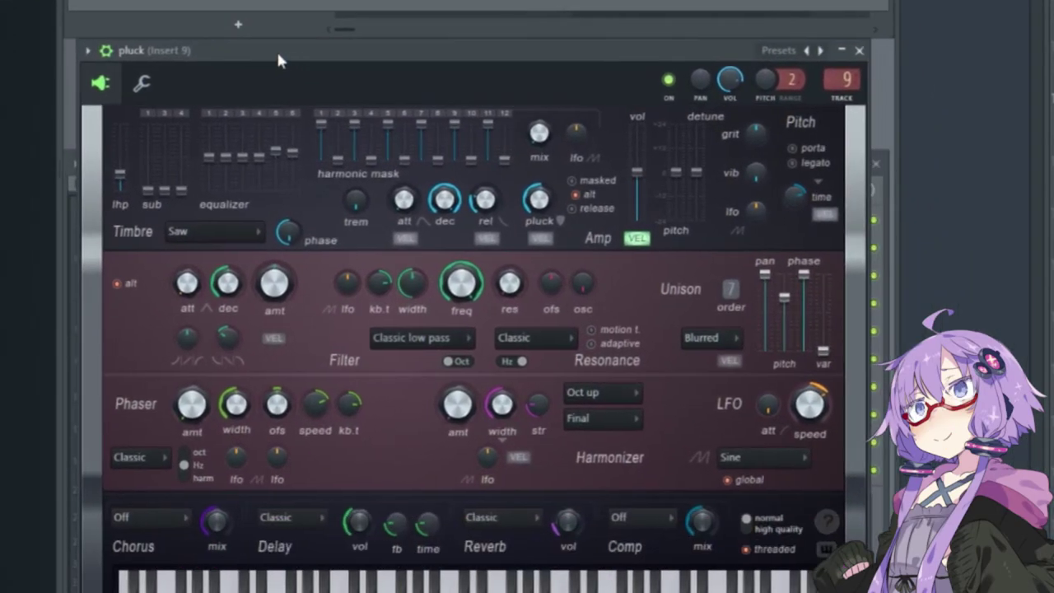
key("space")
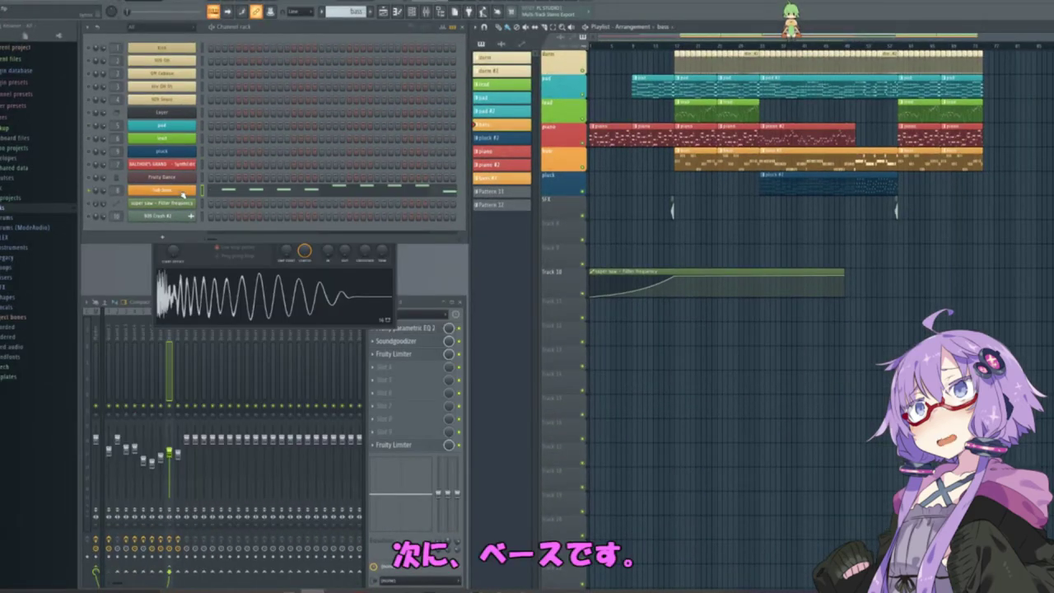
Open the Sub bass channel's Sytrus synth and place its window below the channel rack.
left_click(183, 191)
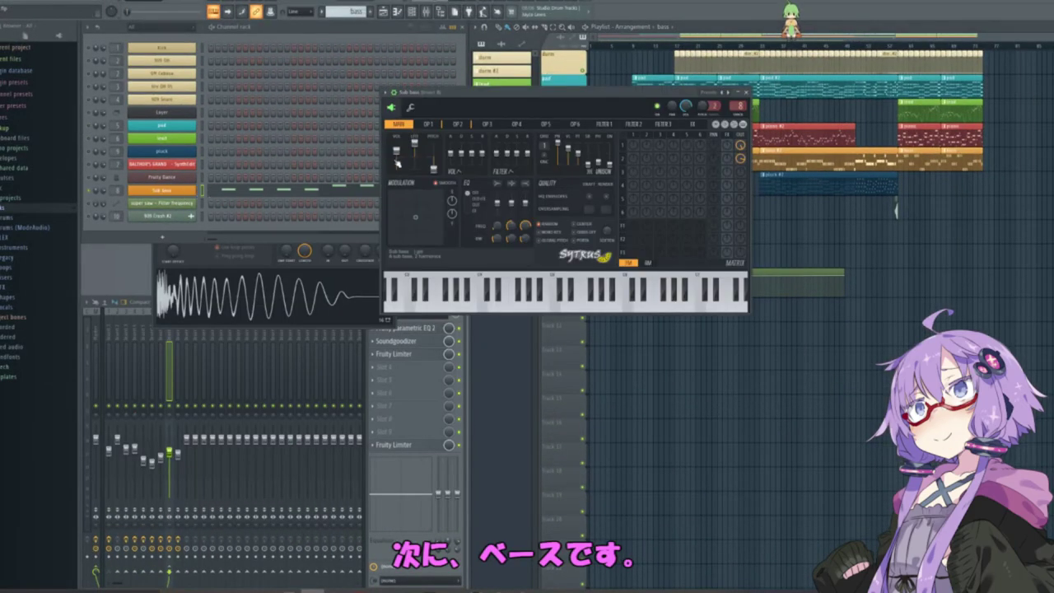
left_click_drag(456, 106, 175, 274)
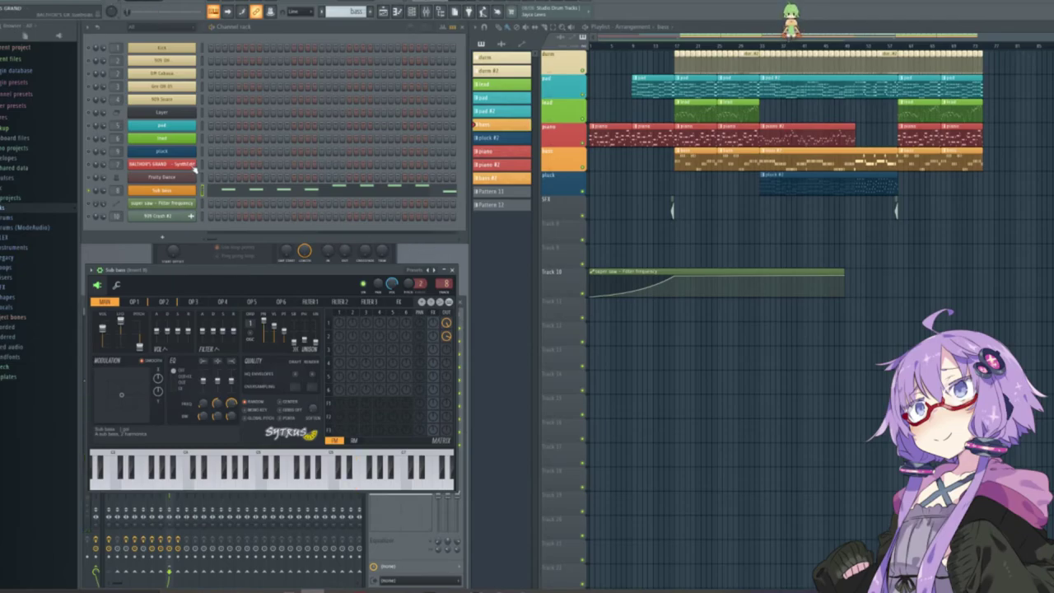
Open the BALTHOR'S GRAND piano instrument below the channel rack and play the piano patterns.
left_click(169, 165)
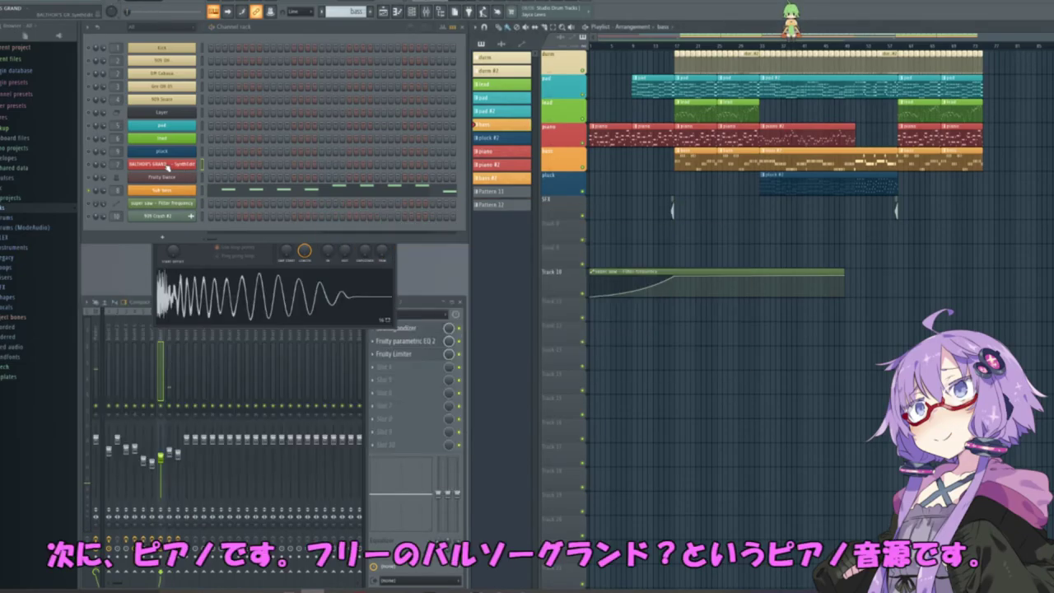
left_click_drag(460, 177, 219, 267)
left_click(488, 150)
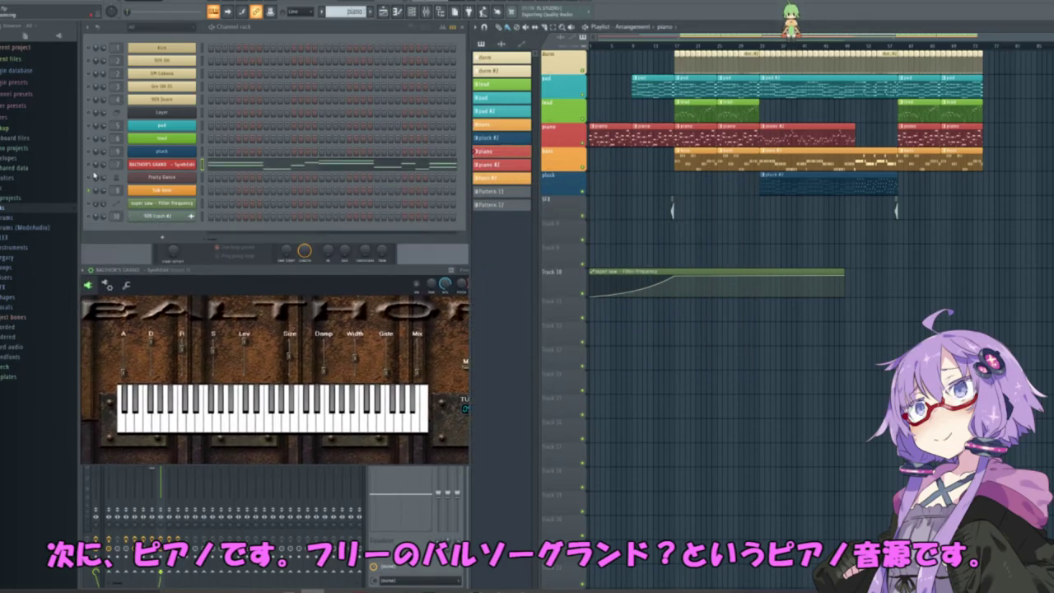
left_click(175, 164)
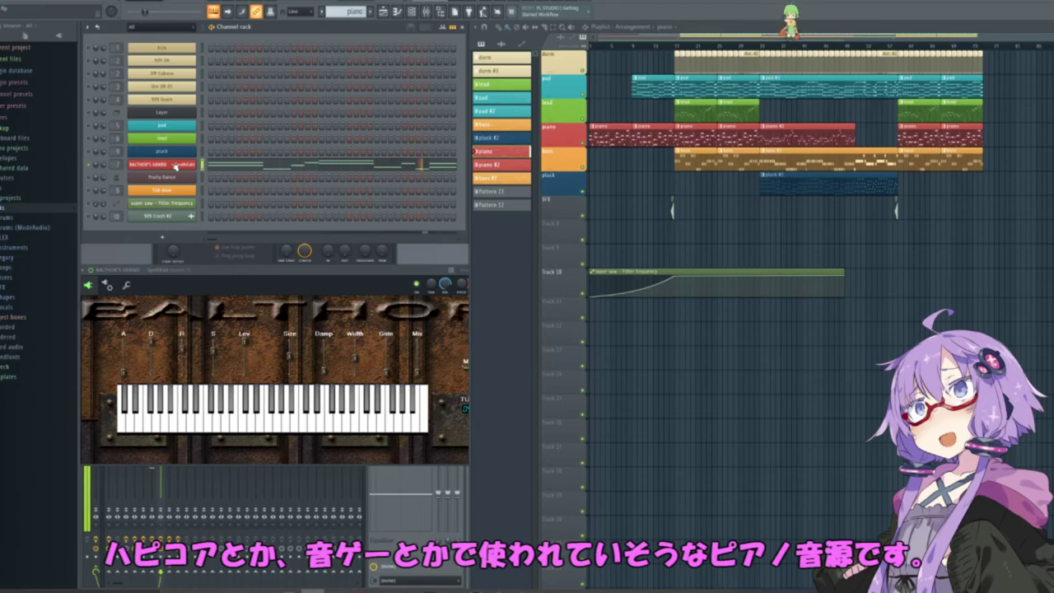
left_click(199, 276)
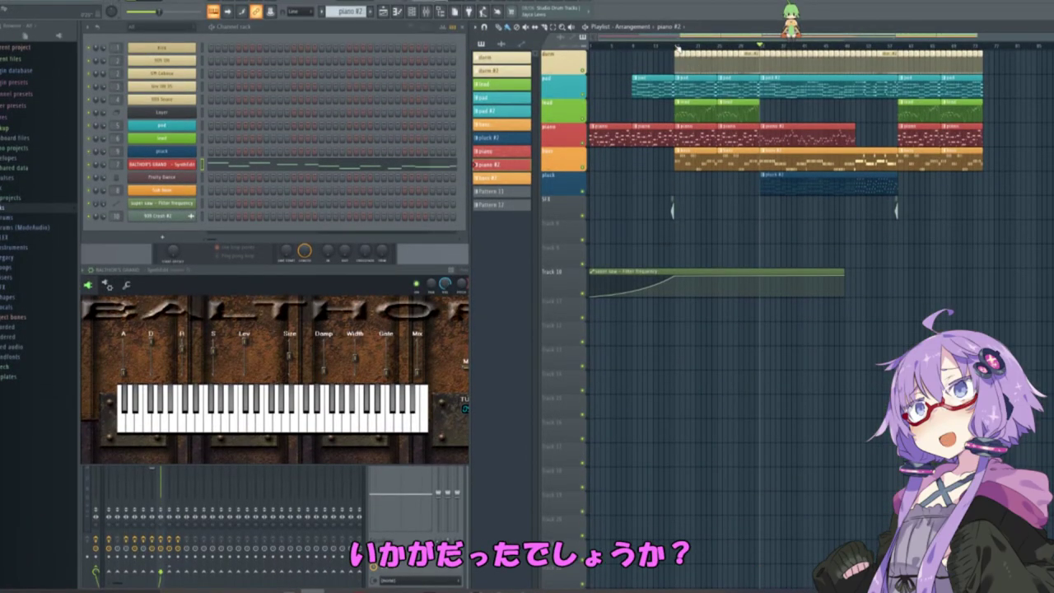
Play the full arrangement from the point where the drums and lead enter.
left_click(677, 46)
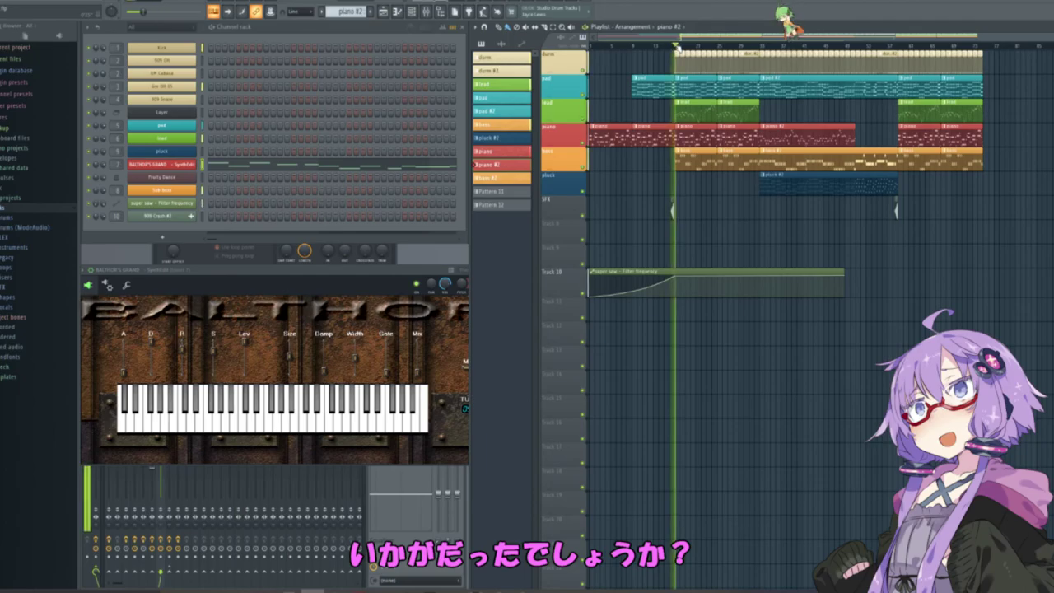